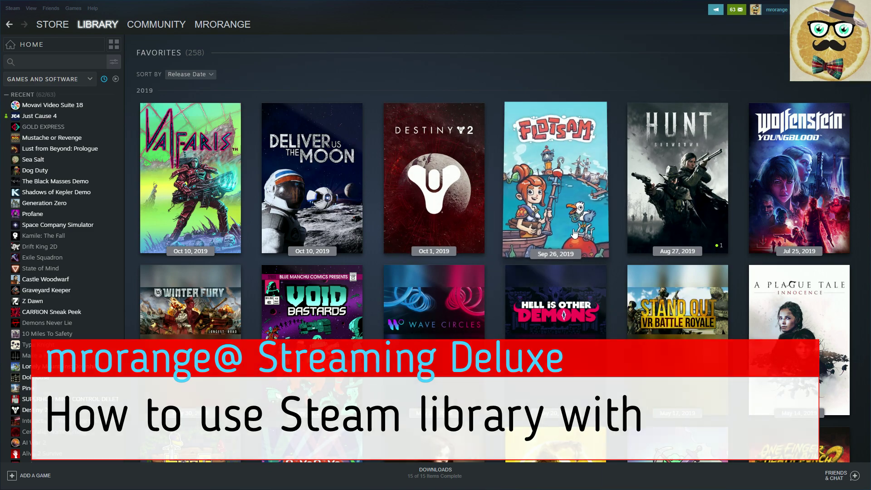
- Scroll through the library home to review the current game tile layout
scroll(645, 282, "down", 6)
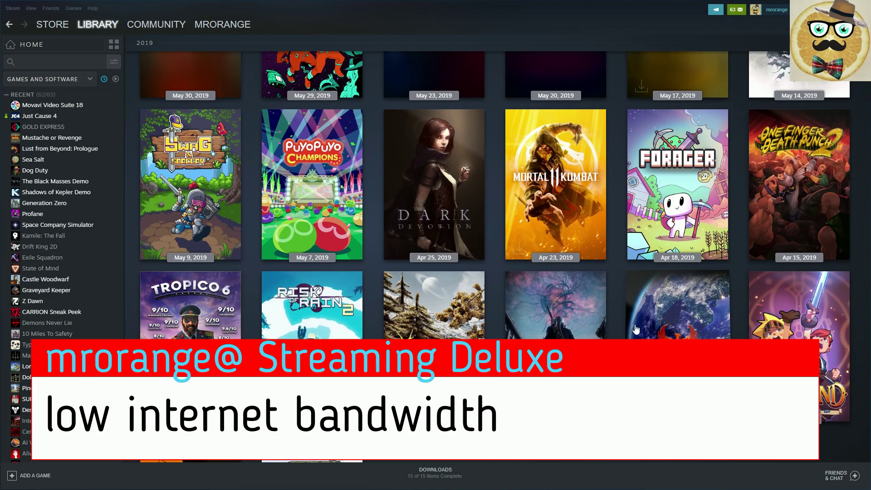
scroll(644, 282, "up", 6)
scroll(575, 244, "down", 15)
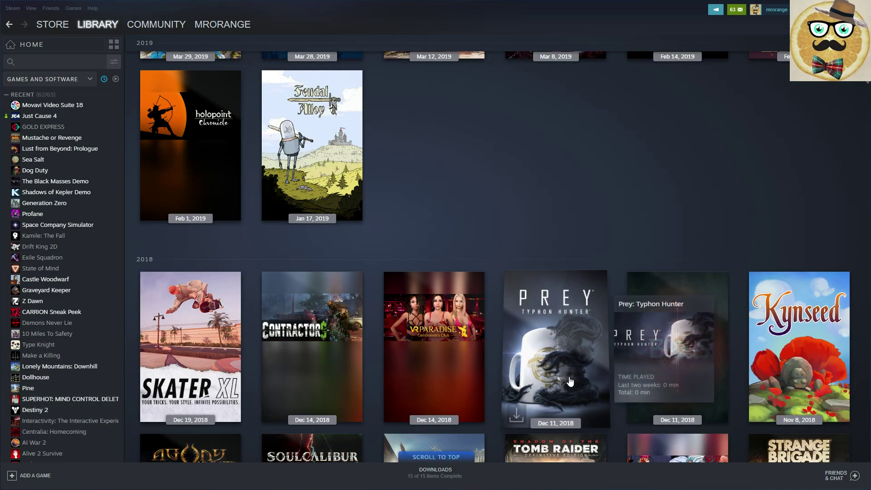
scroll(571, 381, "down", 8)
scroll(571, 382, "down", 3)
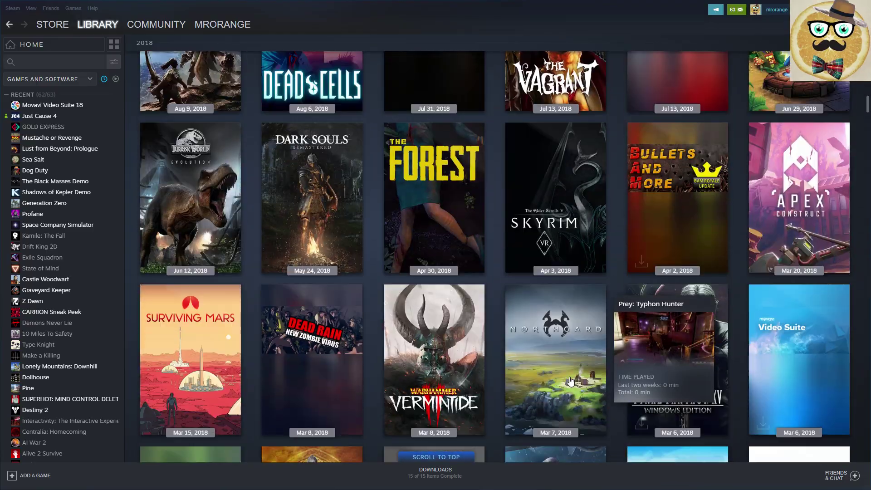
scroll(571, 382, "up", 5)
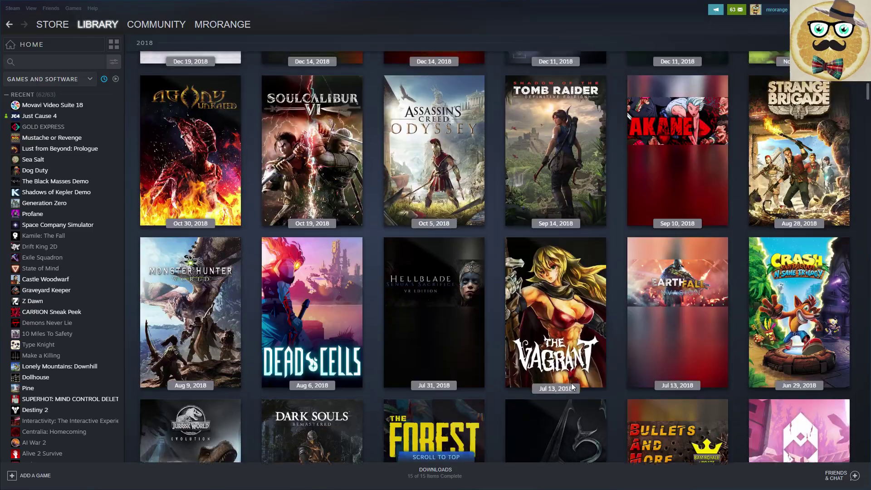
scroll(571, 383, "up", 10)
scroll(563, 408, "up", 3)
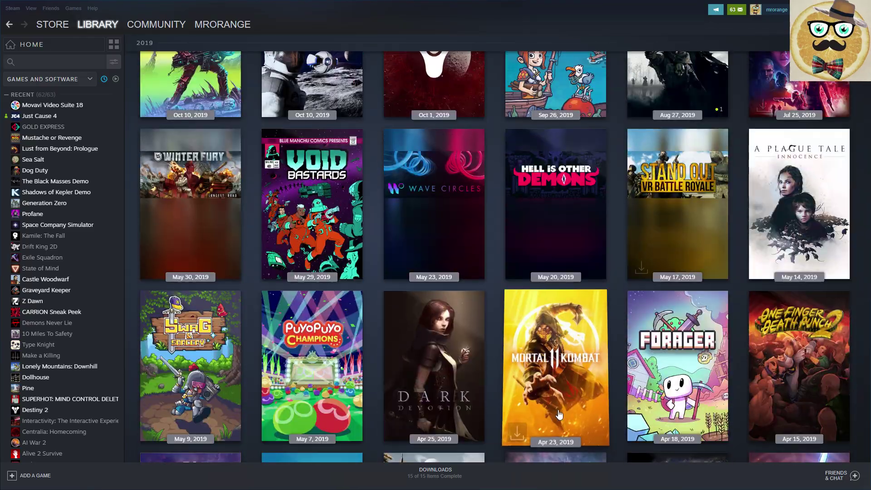
scroll(581, 385, "up", 3)
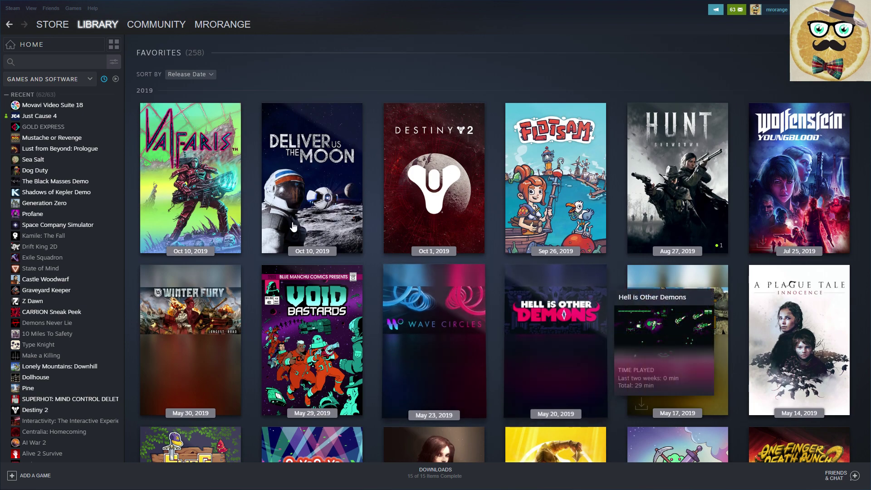
- Set the library display size to Small in Steam Settings > Library and confirm with OK
left_click(15, 12)
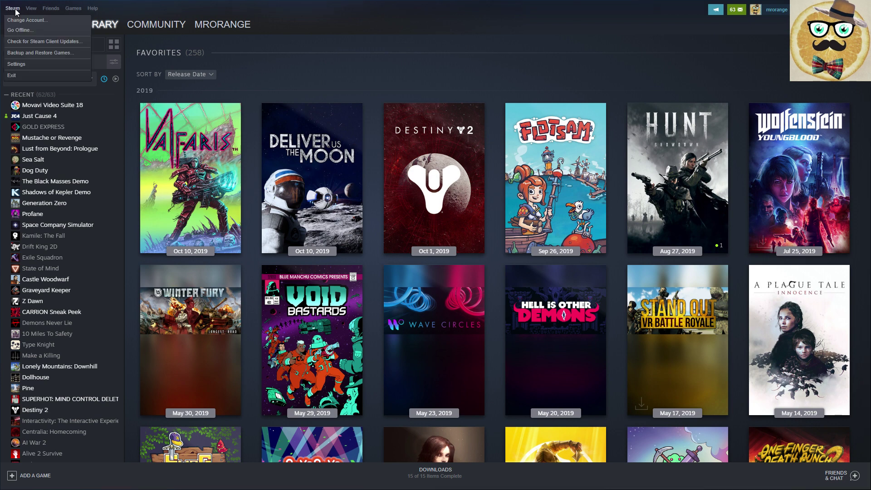
left_click(24, 64)
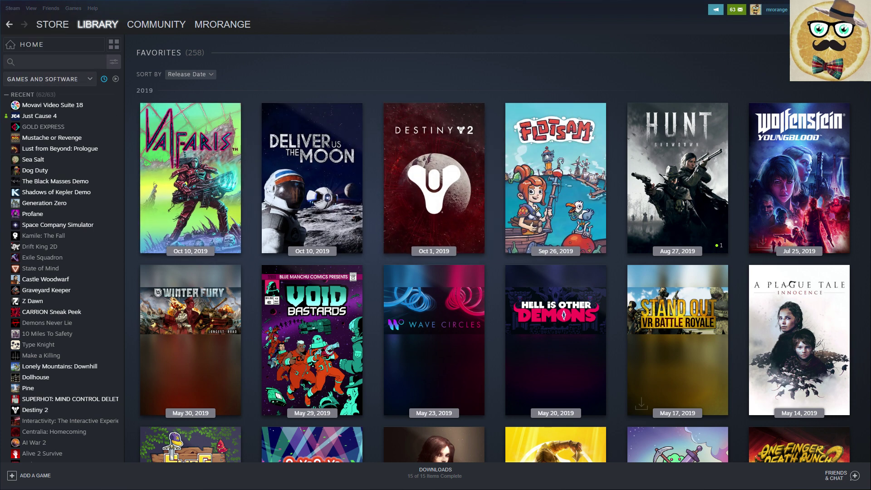
left_click_drag(862, 69, 562, 69)
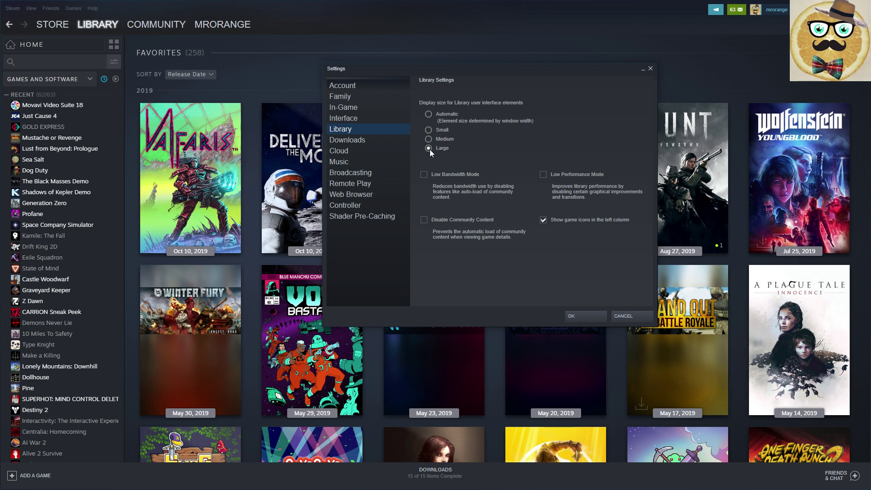
left_click(429, 131)
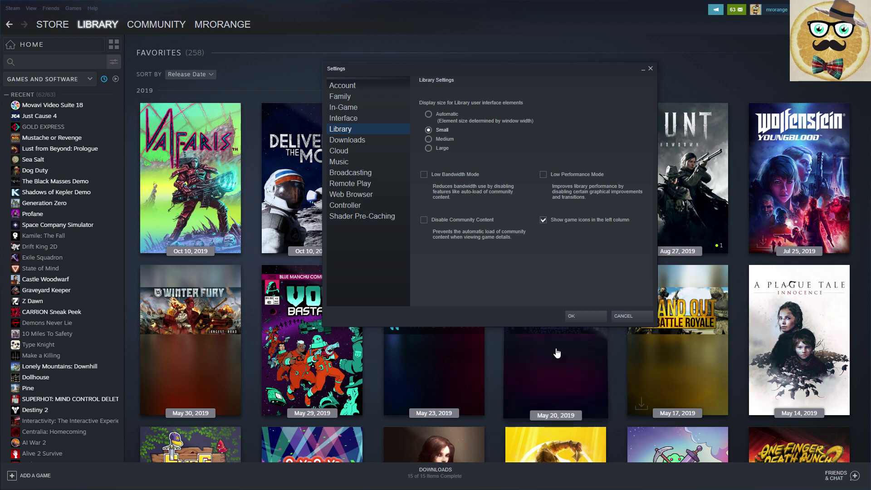
left_click(581, 316)
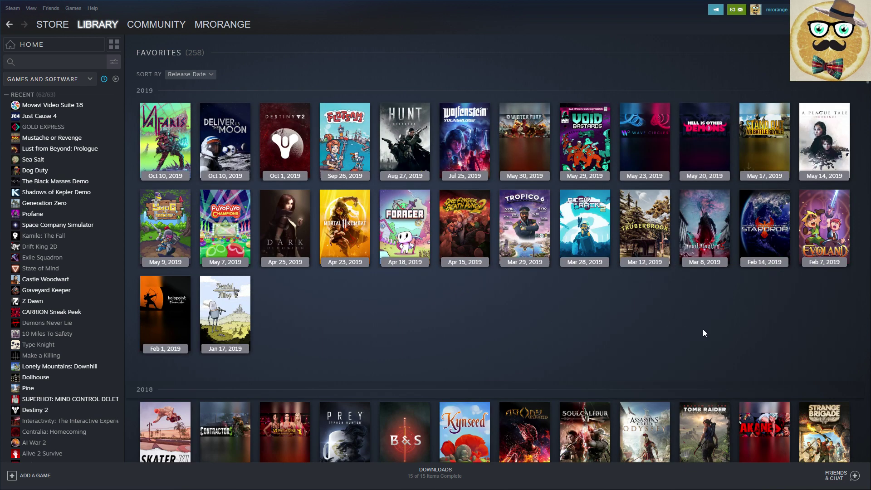
- Return to the library home view
scroll(704, 333, "down", 10)
scroll(703, 333, "up", 3)
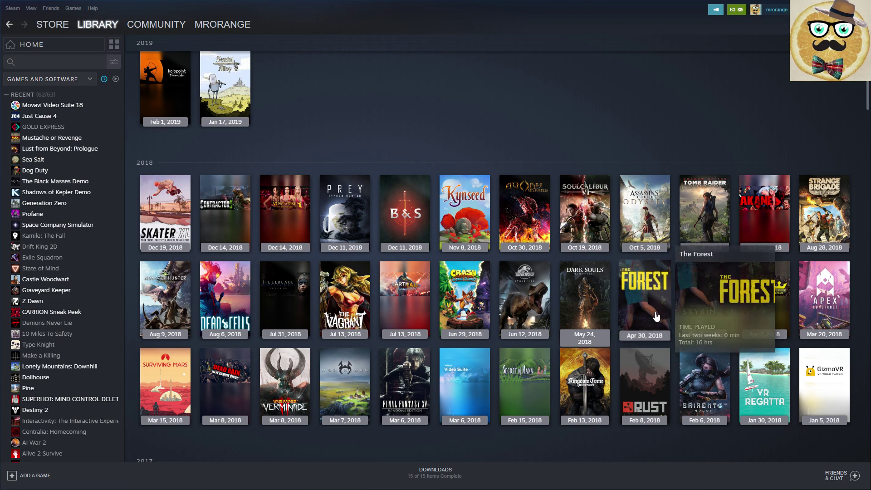
scroll(663, 314, "up", 7)
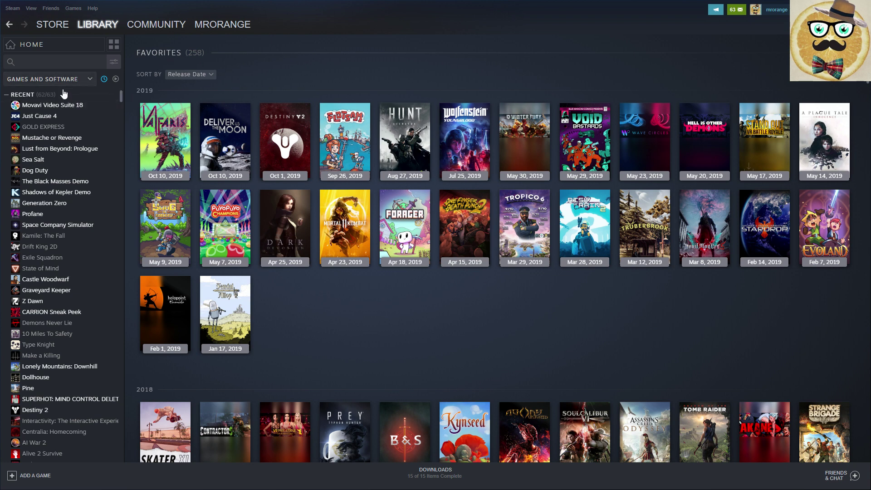
left_click(32, 49)
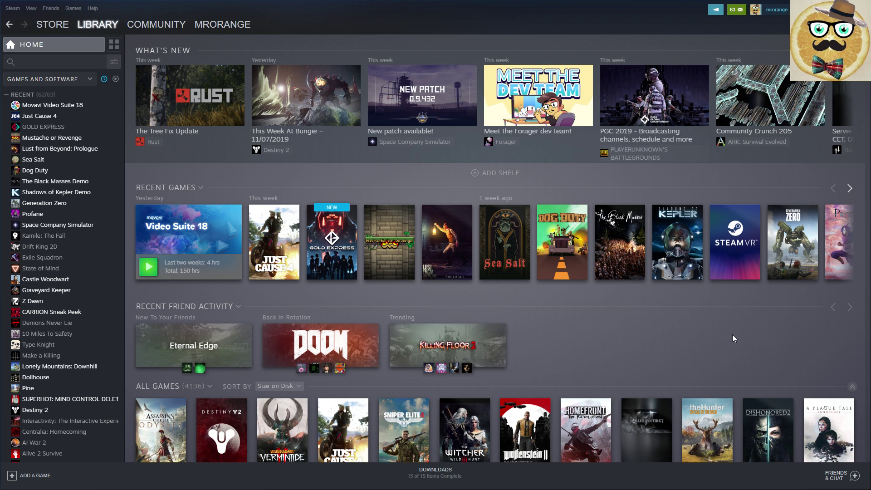
- Scroll down the library home, then back up to the top so What's New shows fully
scroll(494, 301, "down", 5)
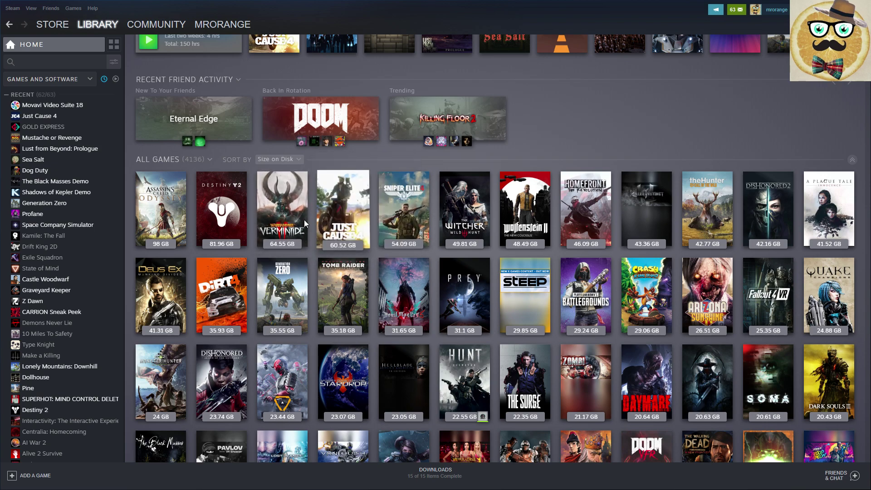
mouse_move(489, 320)
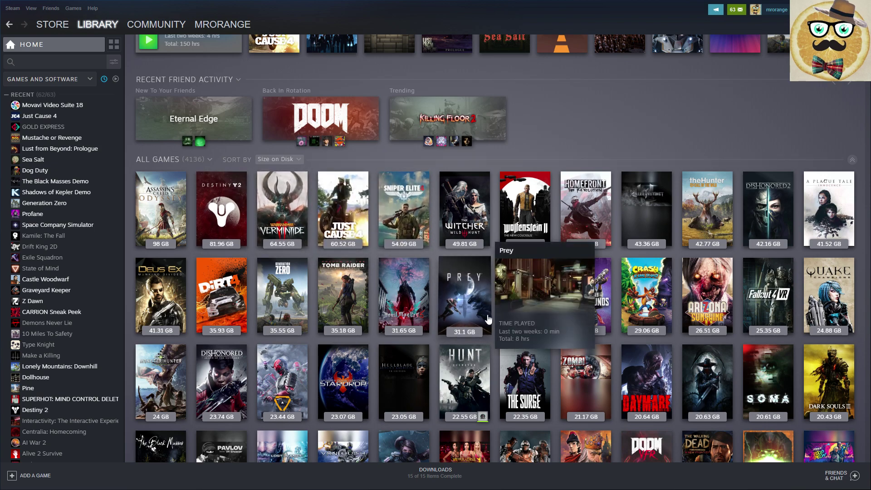
scroll(542, 315, "down", 20)
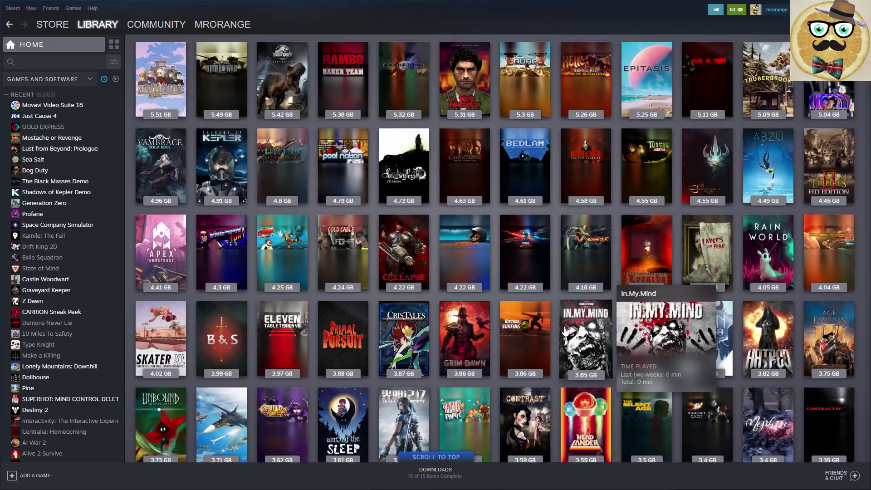
scroll(563, 335, "down", 15)
scroll(572, 335, "down", 8)
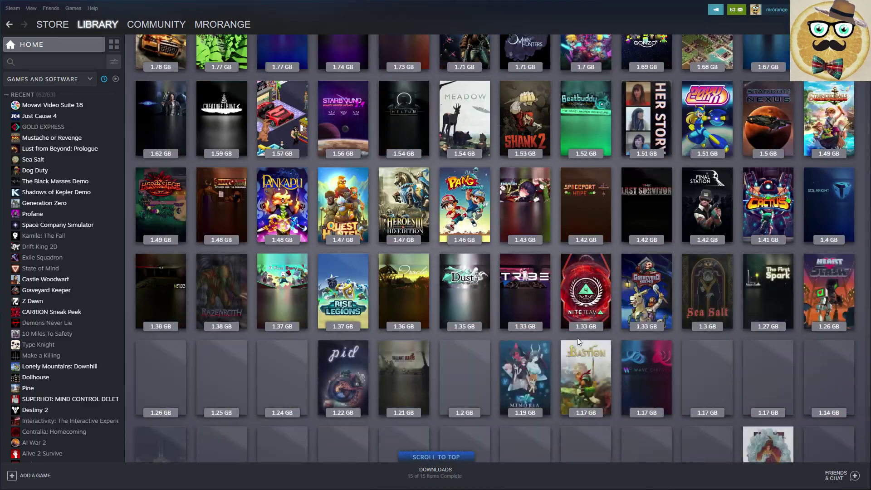
scroll(622, 354, "down", 7)
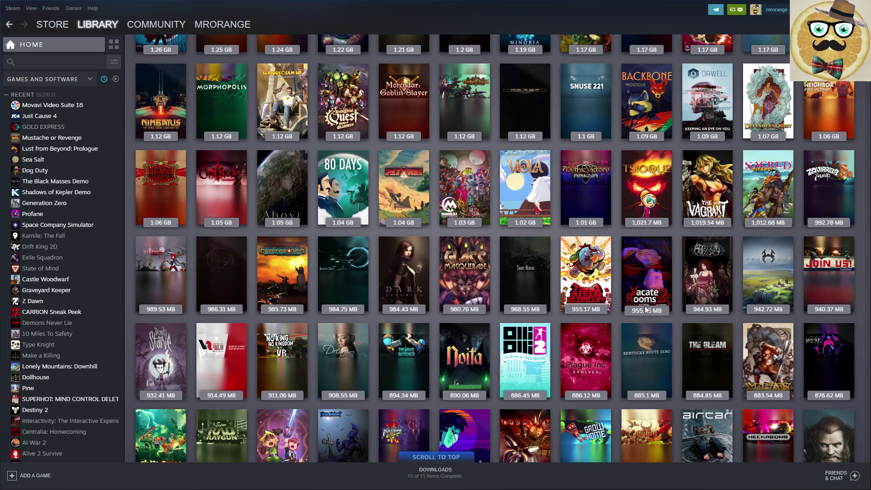
scroll(644, 306, "up", 8)
scroll(590, 302, "up", 20)
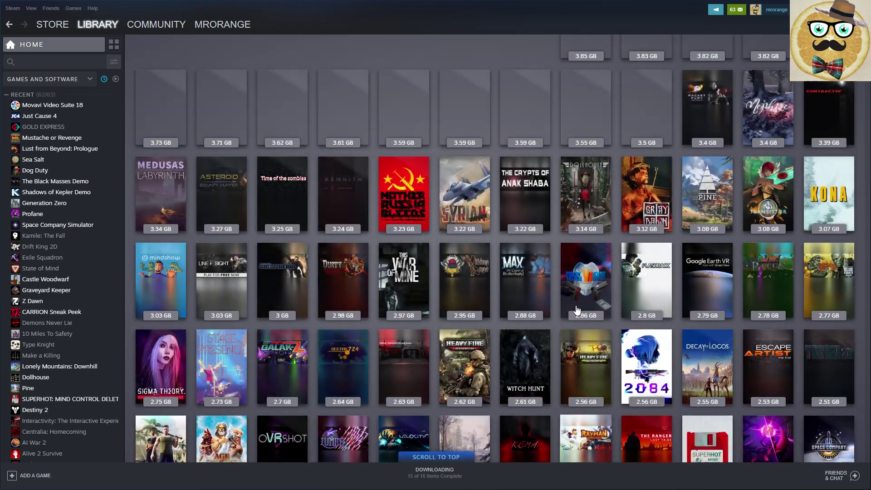
scroll(591, 304, "up", 2)
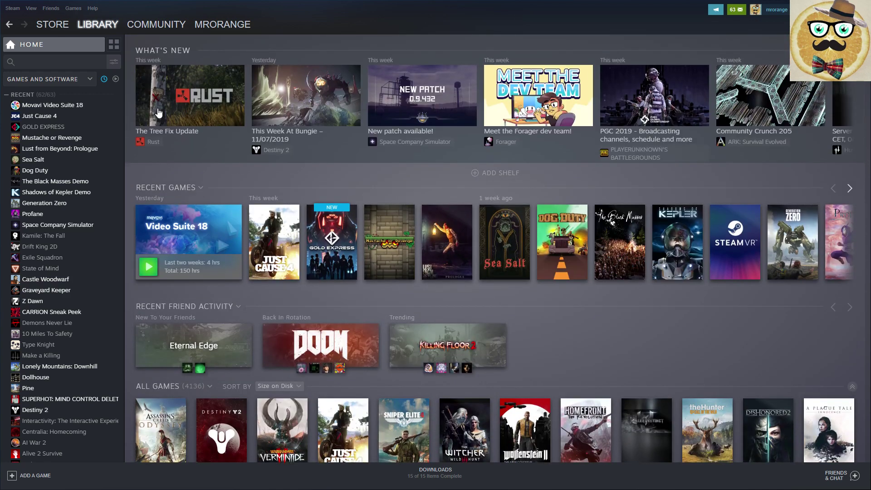
- Switch the library display size to Medium in Steam Settings > Library and confirm
left_click(16, 11)
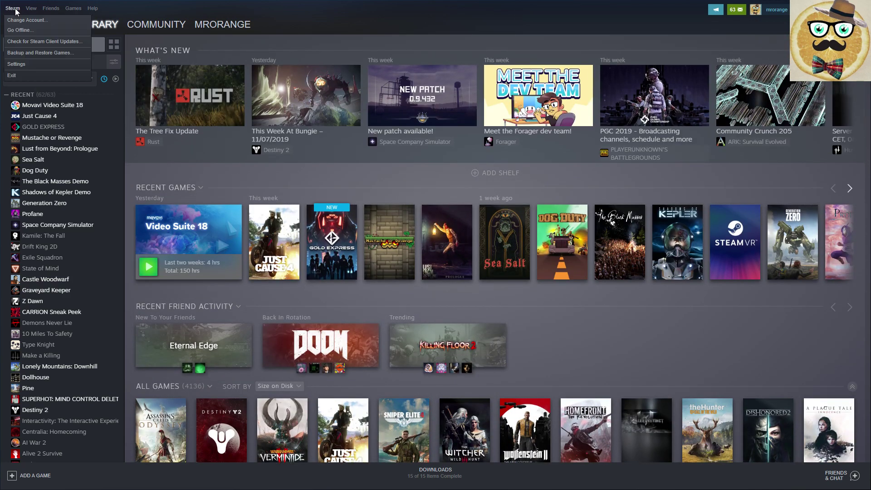
left_click(16, 64)
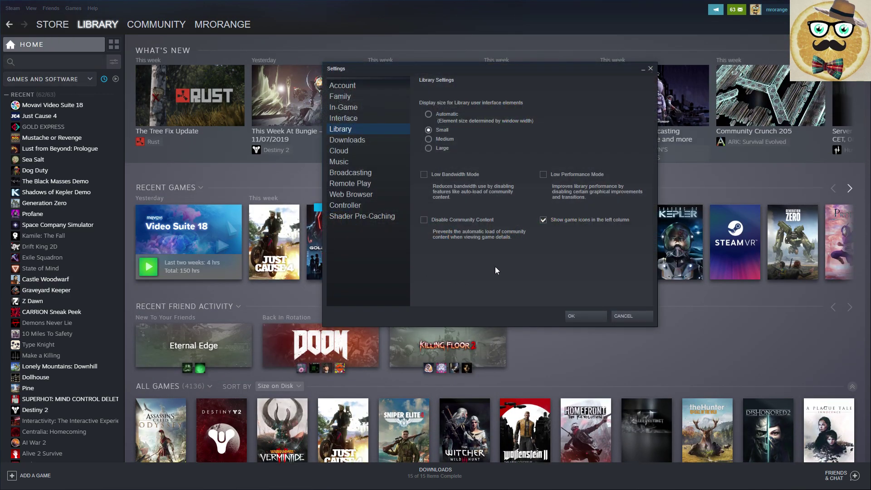
left_click(585, 314)
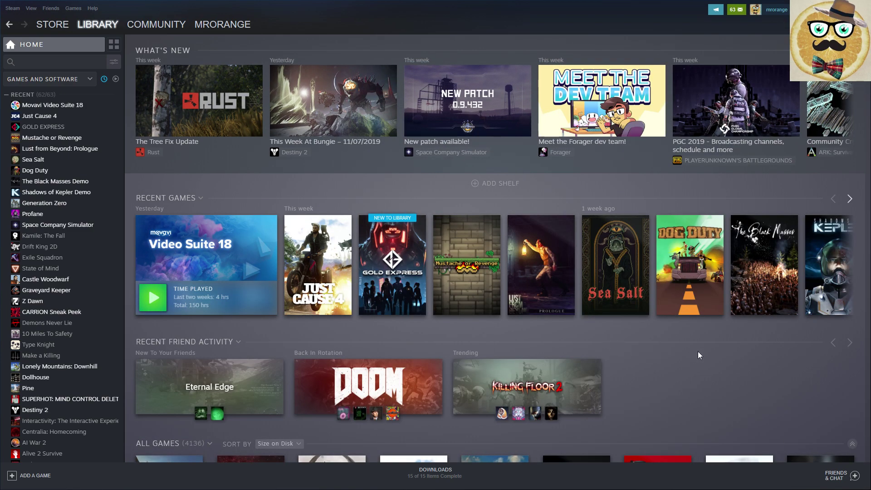
- Scroll through the All Games grid to check the larger Medium tiles
scroll(702, 356, "down", 15)
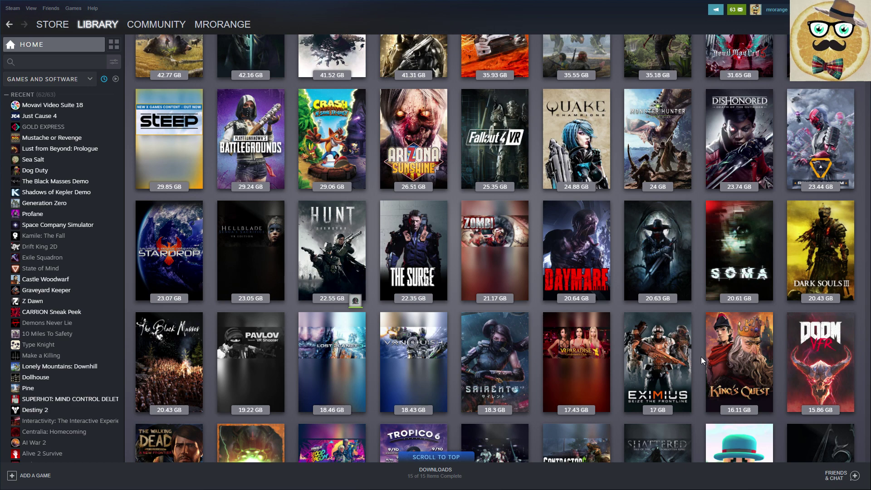
scroll(701, 357, "down", 5)
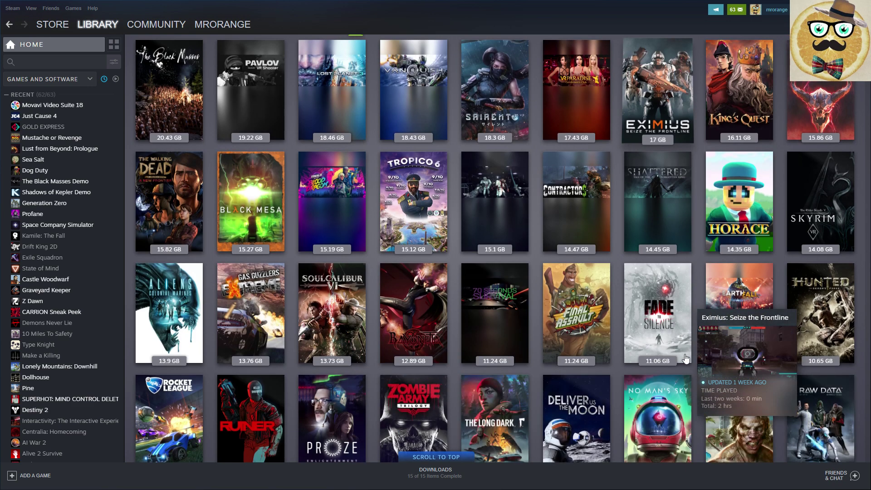
scroll(686, 359, "down", 5)
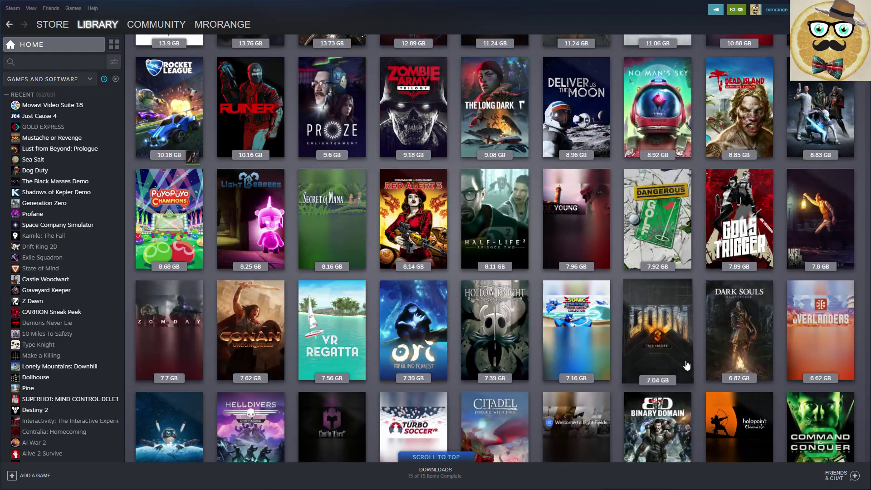
scroll(688, 363, "up", 3)
scroll(687, 365, "up", 20)
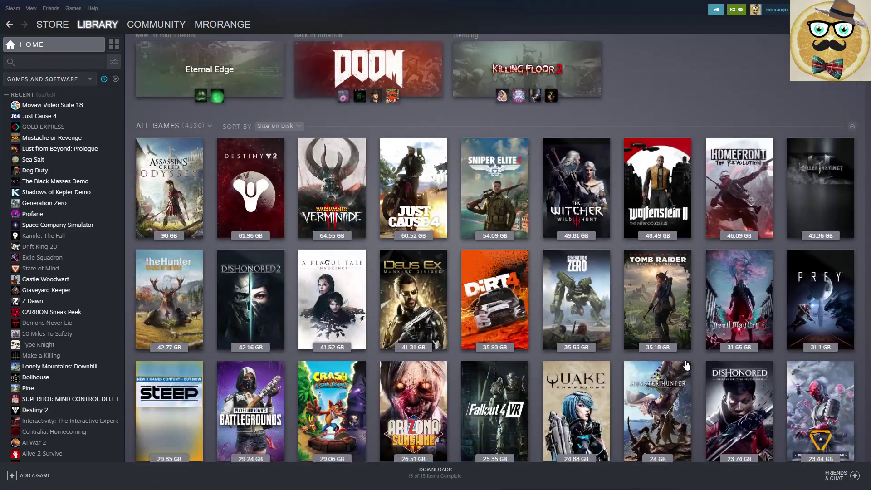
scroll(687, 365, "up", 2)
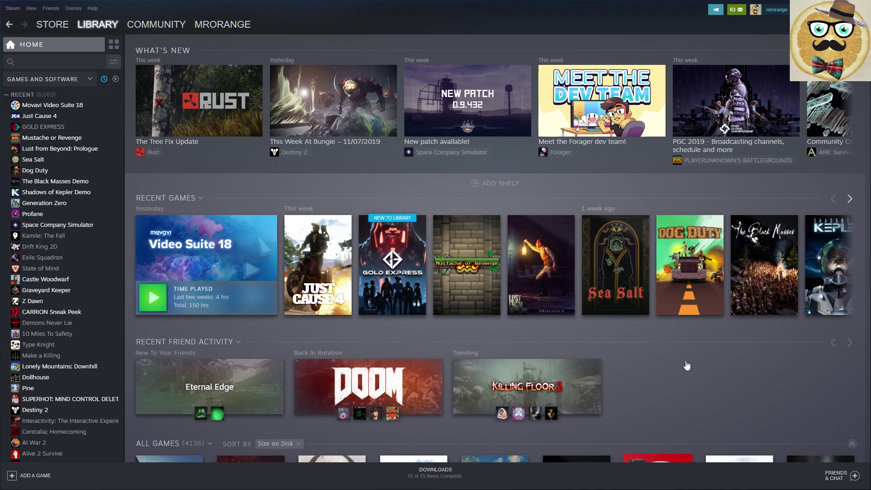
scroll(688, 367, "down", 10)
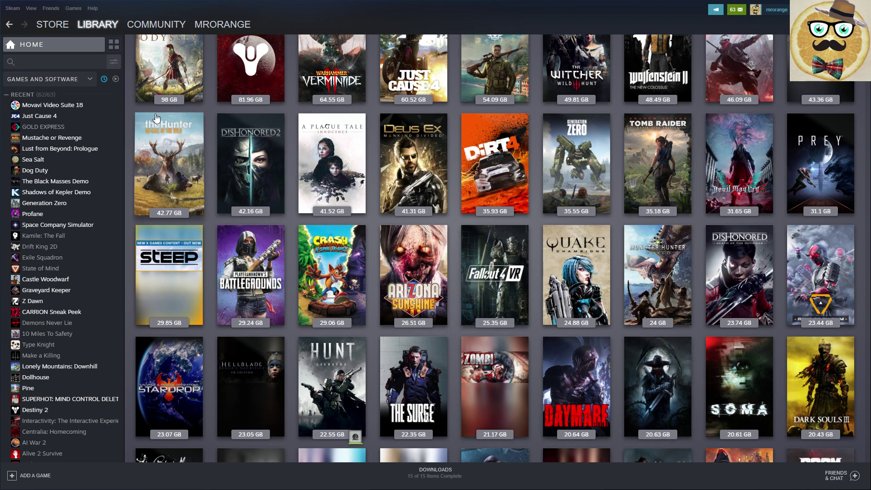
- Uncheck 'Show game icons in the left column' in Library settings and confirm with OK
left_click(15, 9)
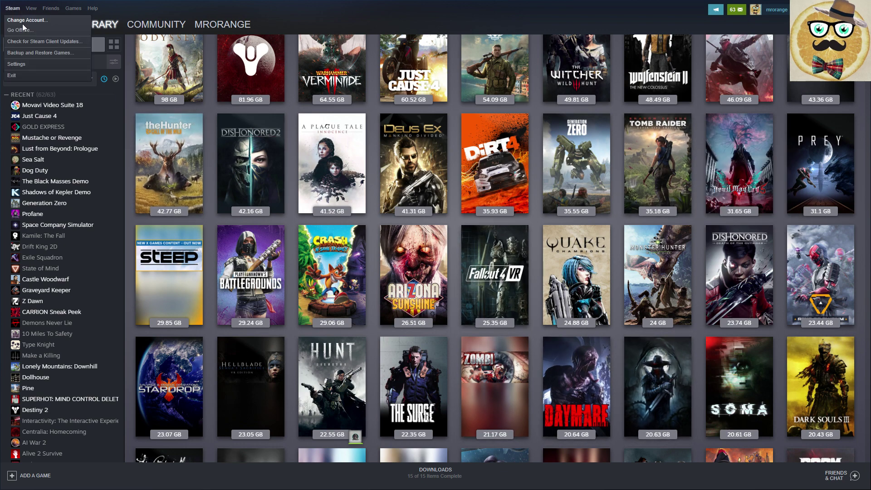
left_click(16, 64)
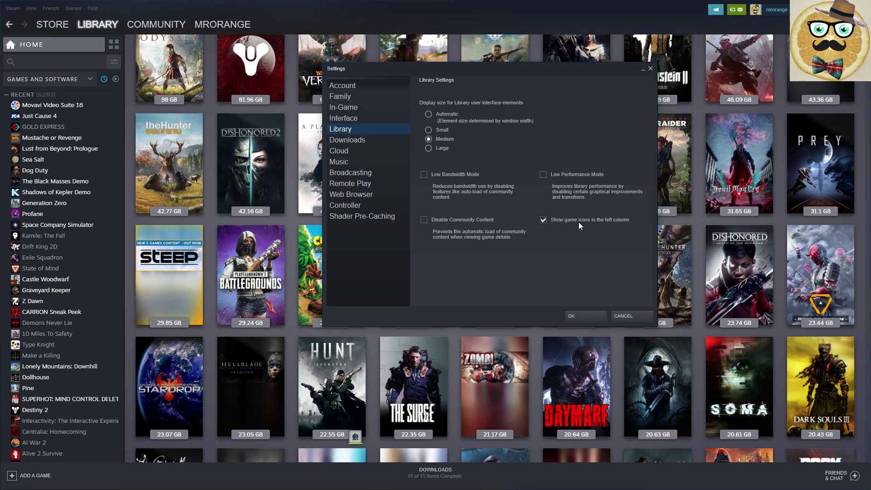
left_click(543, 220)
left_click(582, 314)
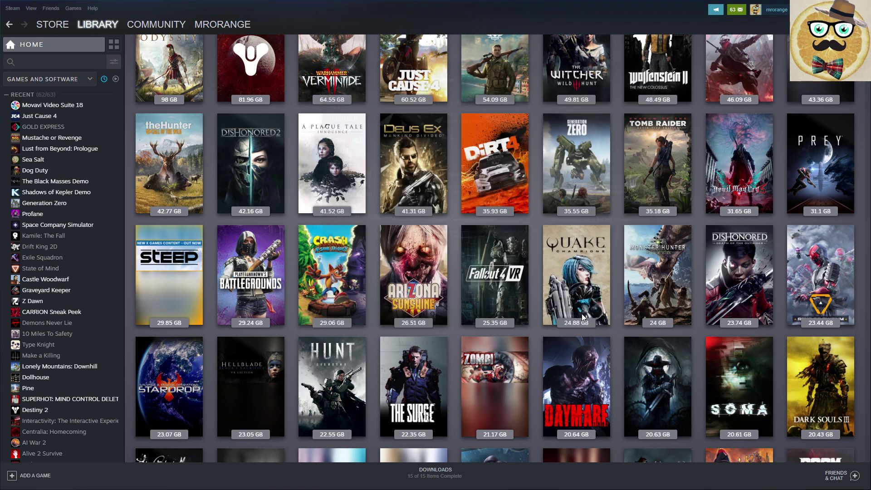
mouse_move(564, 320)
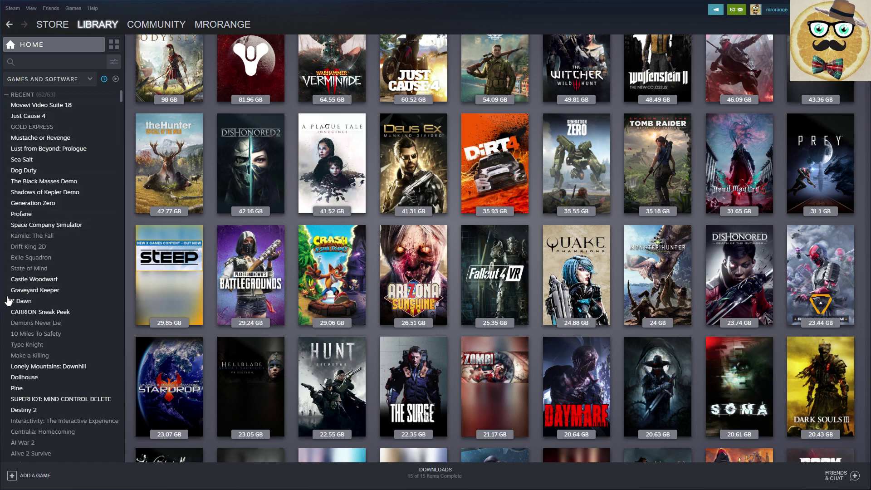
- Re-enable 'Show game icons in the left column' in Library settings and confirm with OK
left_click(12, 9)
left_click(18, 64)
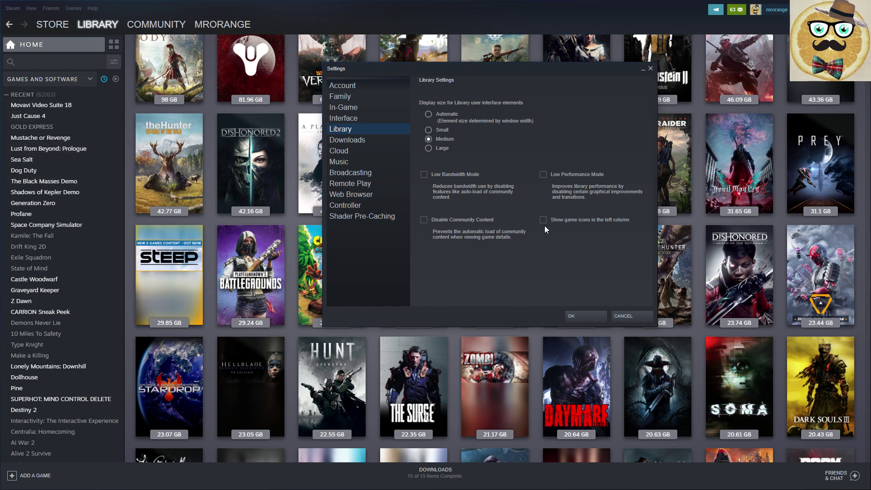
left_click(597, 315)
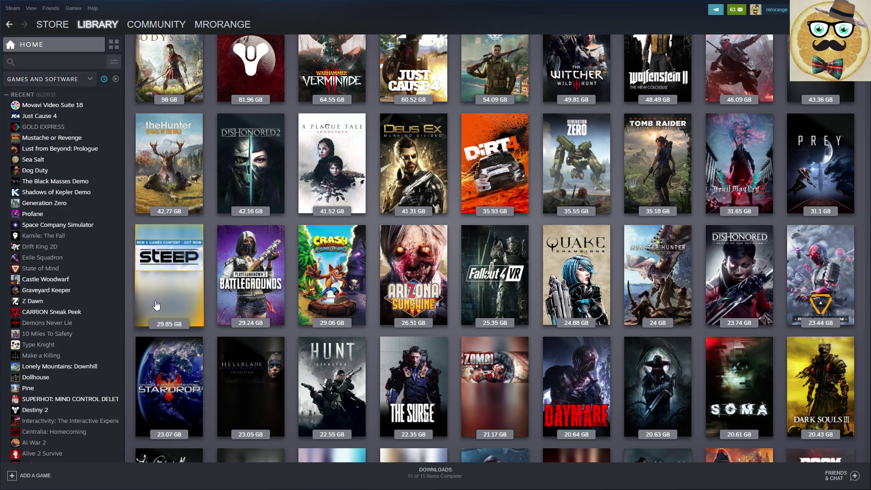
scroll(212, 291, "up", 10)
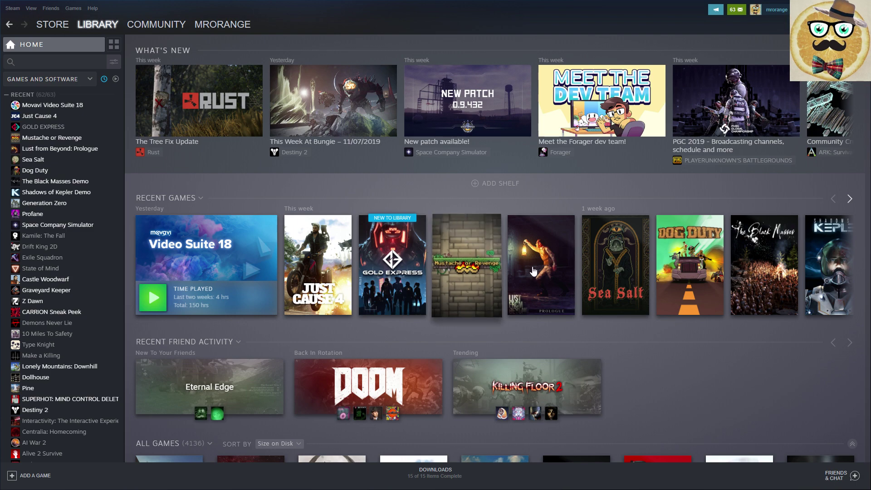
mouse_move(545, 272)
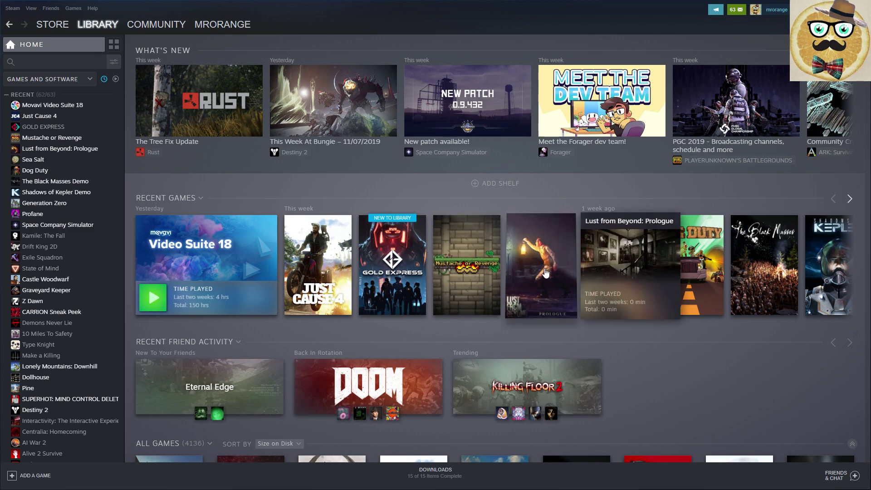
scroll(561, 286, "down", 5)
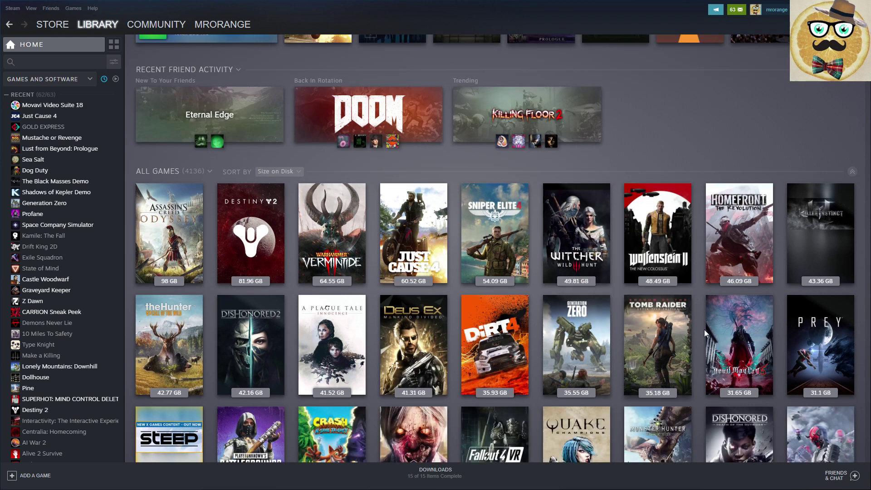
mouse_move(711, 370)
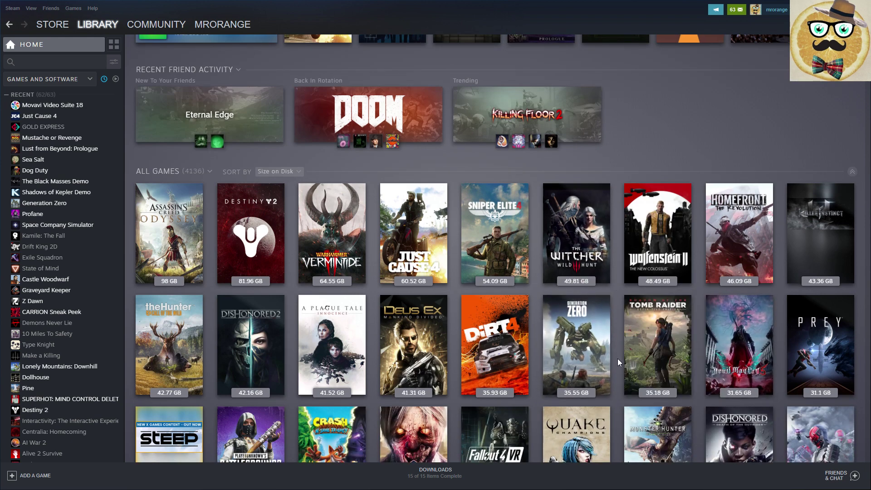
mouse_move(676, 370)
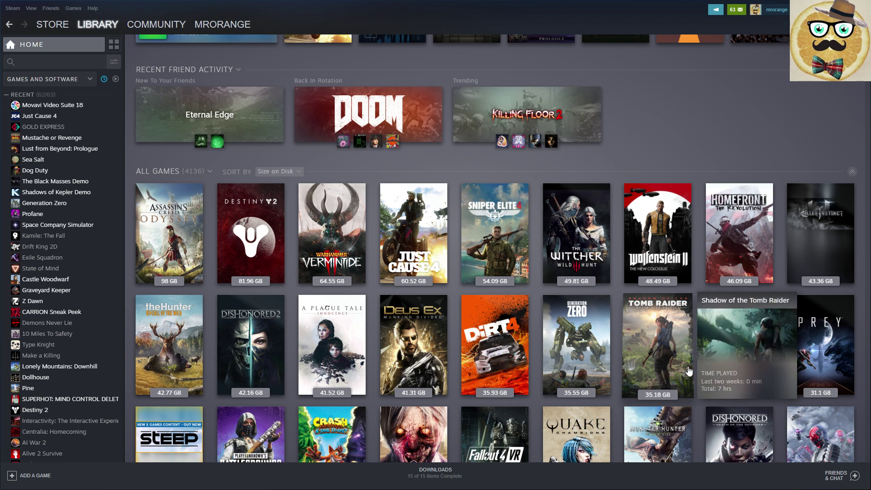